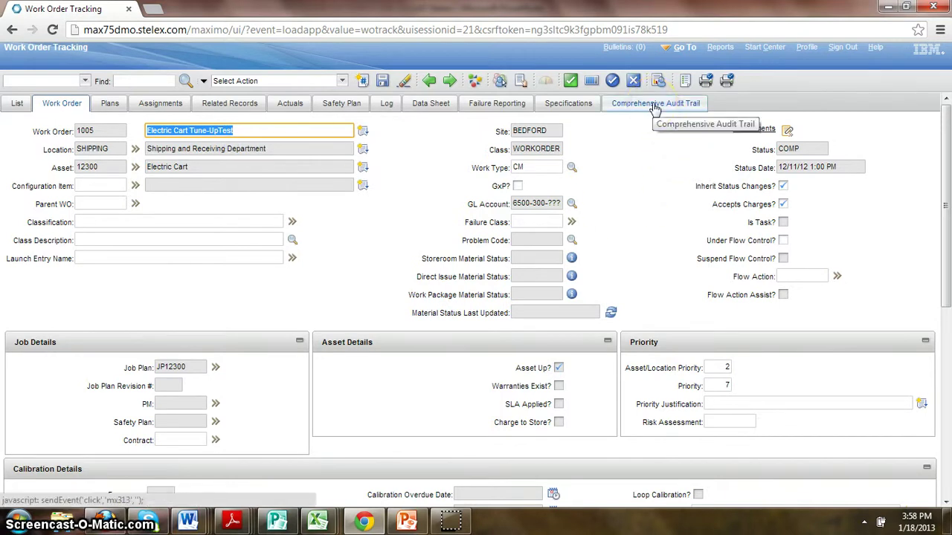
# Step: With work order 1005 open, switch to its Comprehensive Audit Trail tab
pyautogui.click(675, 108)
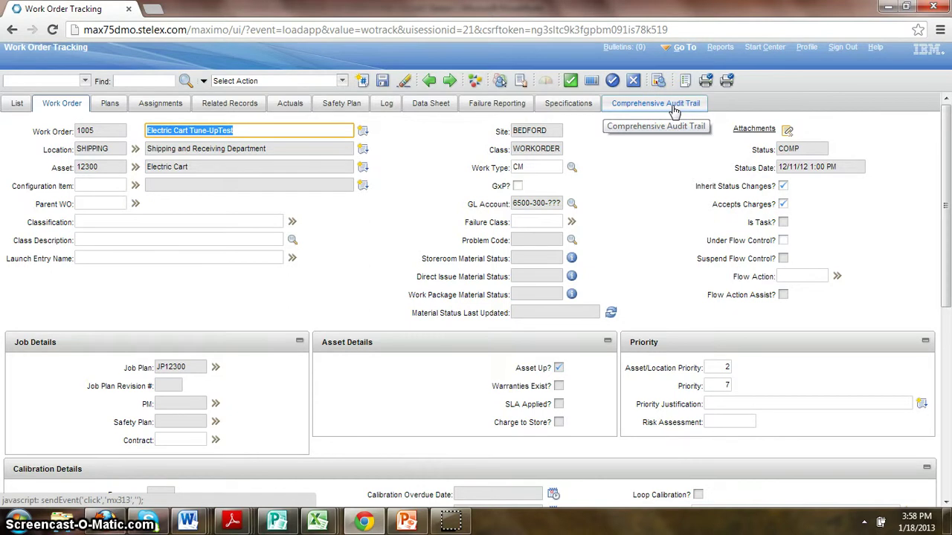
pyautogui.click(673, 107)
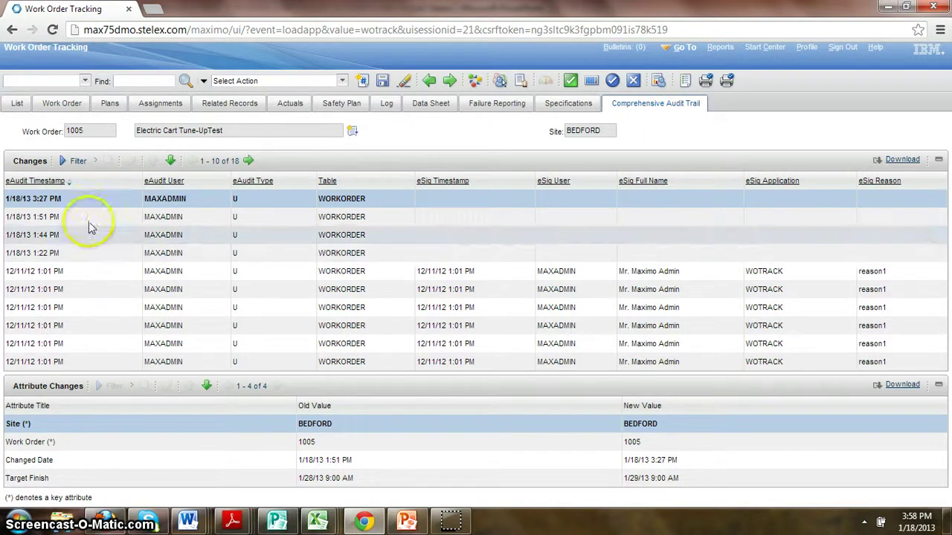
pyautogui.click(65, 218)
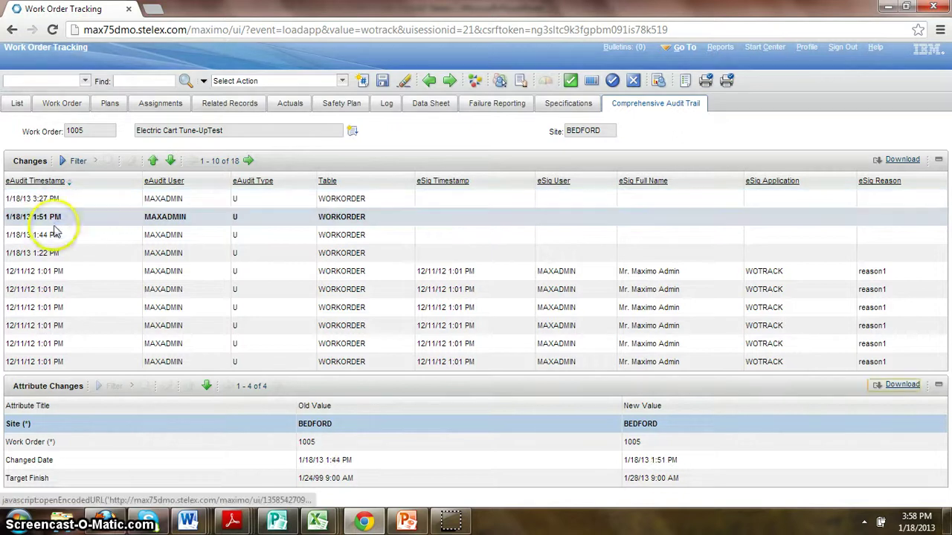
pyautogui.click(41, 235)
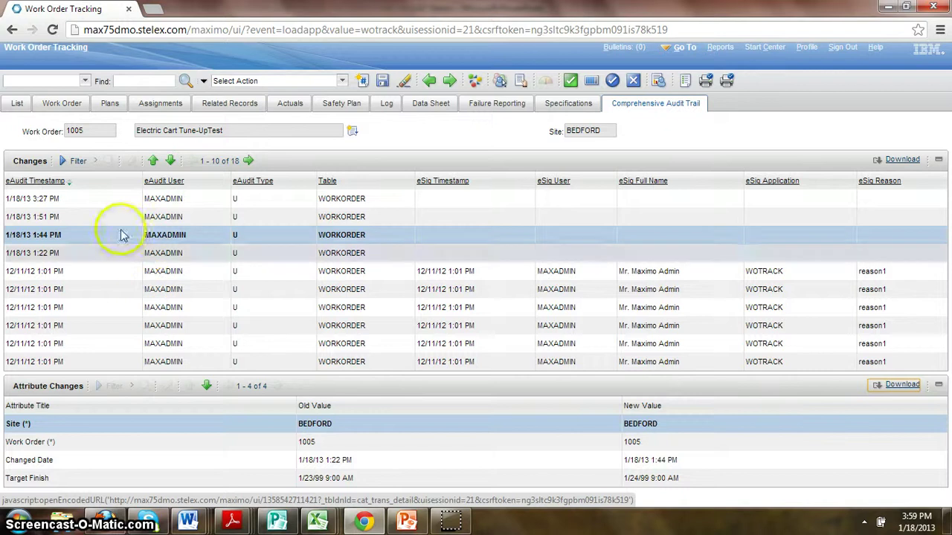
pyautogui.click(65, 106)
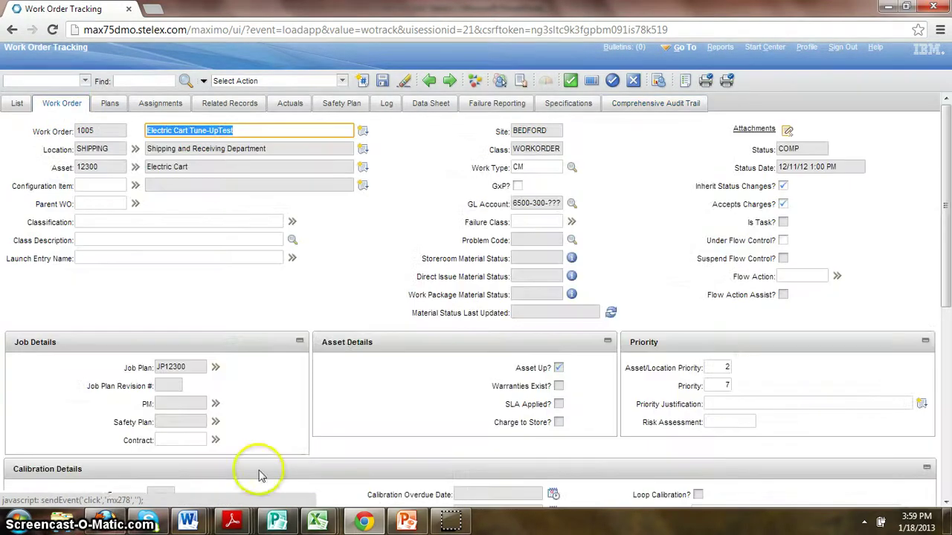
# Step: Change the Target Finish to January 30, 2013 (1/30/13 9:00 AM) and save the work order
pyautogui.moveTo(947, 164); pyautogui.dragTo(931, 316)
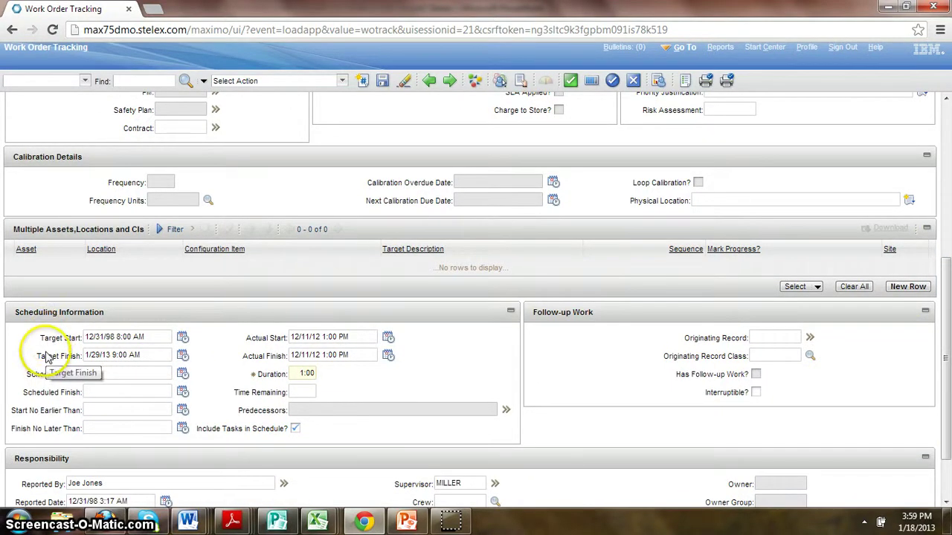
pyautogui.click(182, 356)
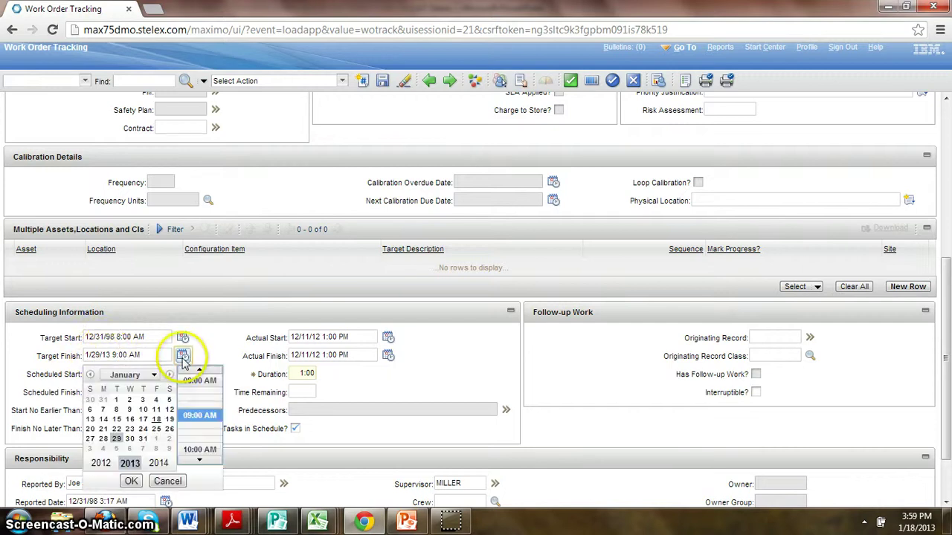
pyautogui.click(130, 439)
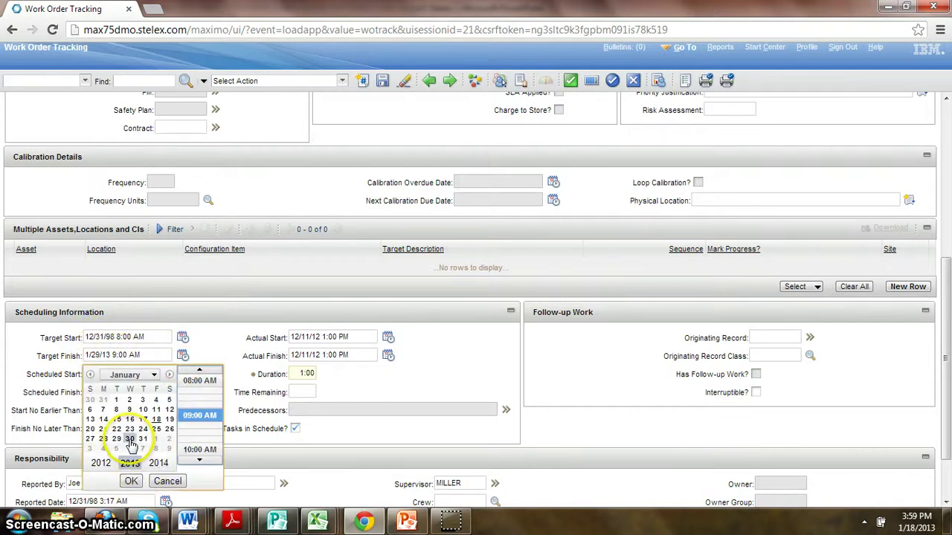
pyautogui.click(131, 481)
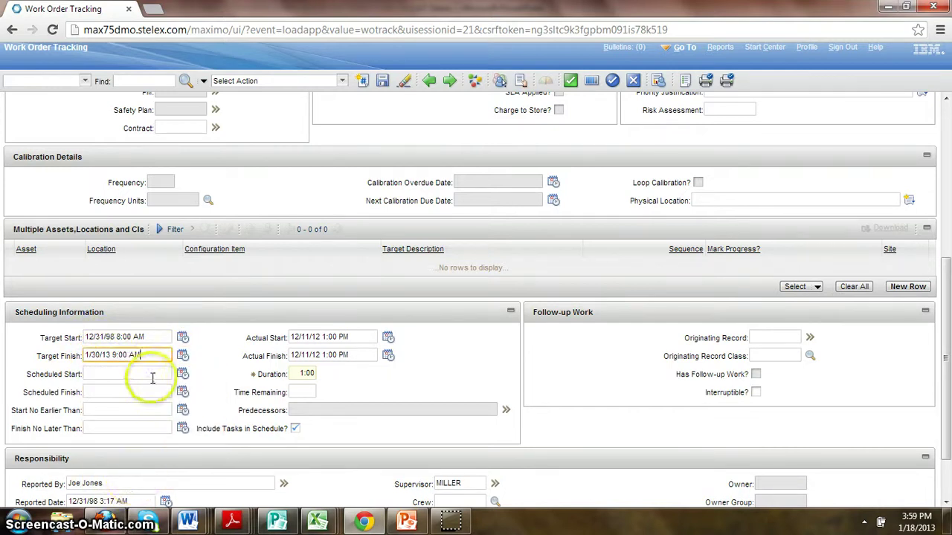
pyautogui.click(383, 83)
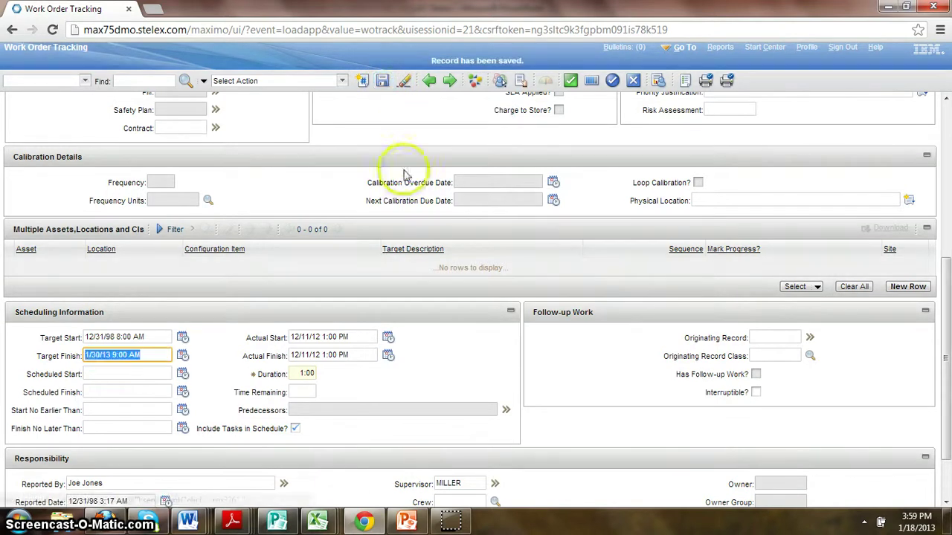
pyautogui.click(942, 159)
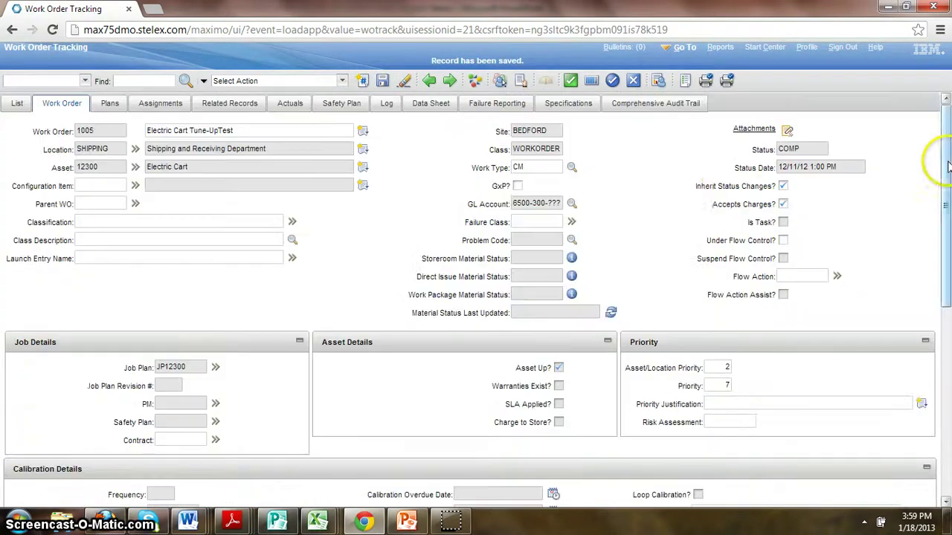
# Step: Sort the audit trail newest first and confirm Target Finish changed from 1/29/13 to 1/30/13
pyautogui.click(683, 112)
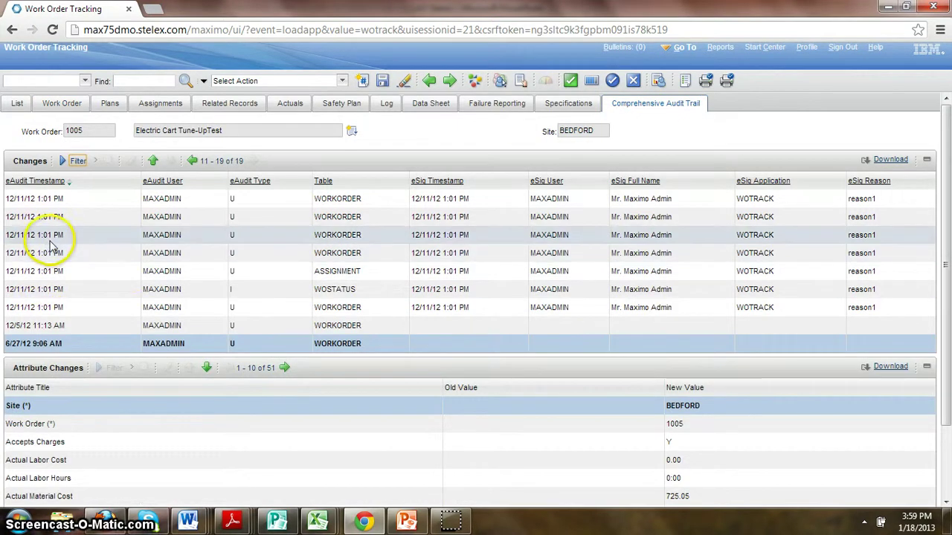
pyautogui.click(51, 181)
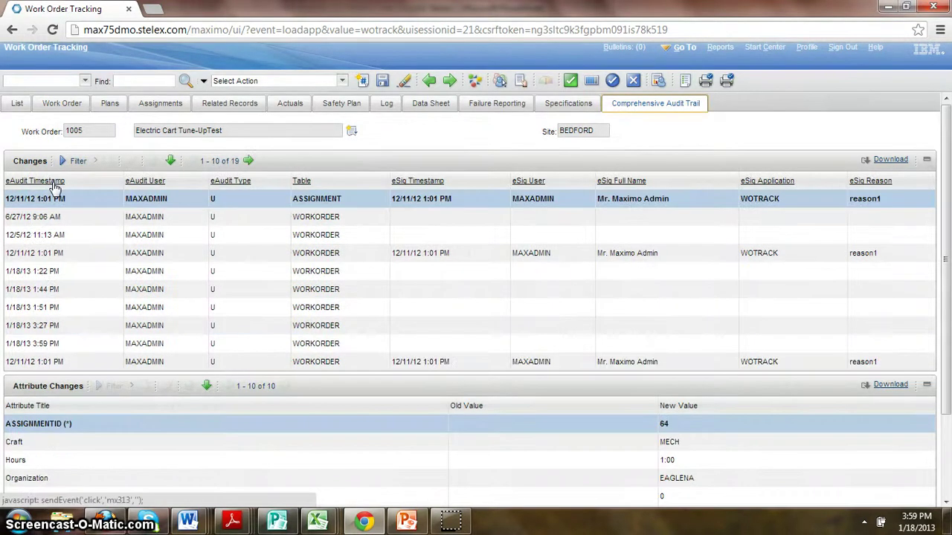
pyautogui.click(52, 181)
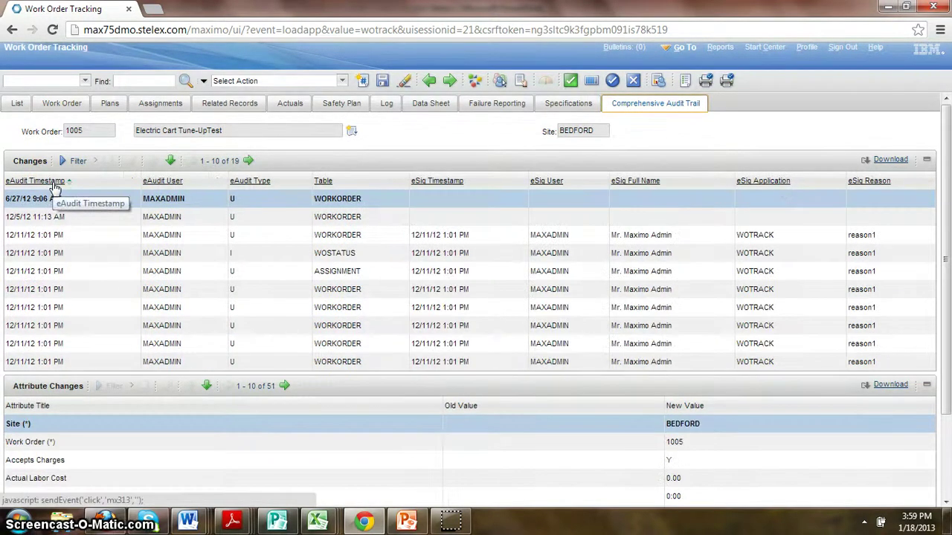
pyautogui.click(52, 179)
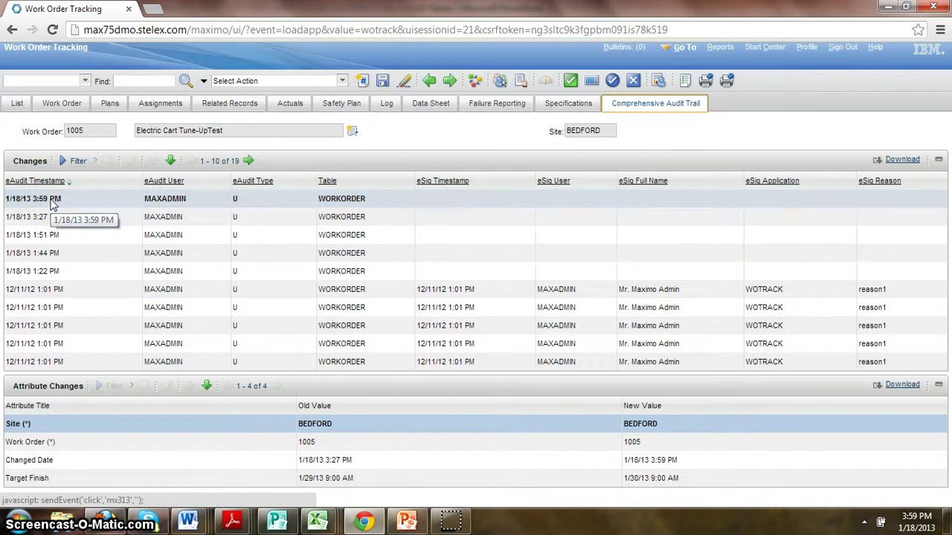
pyautogui.click(212, 201)
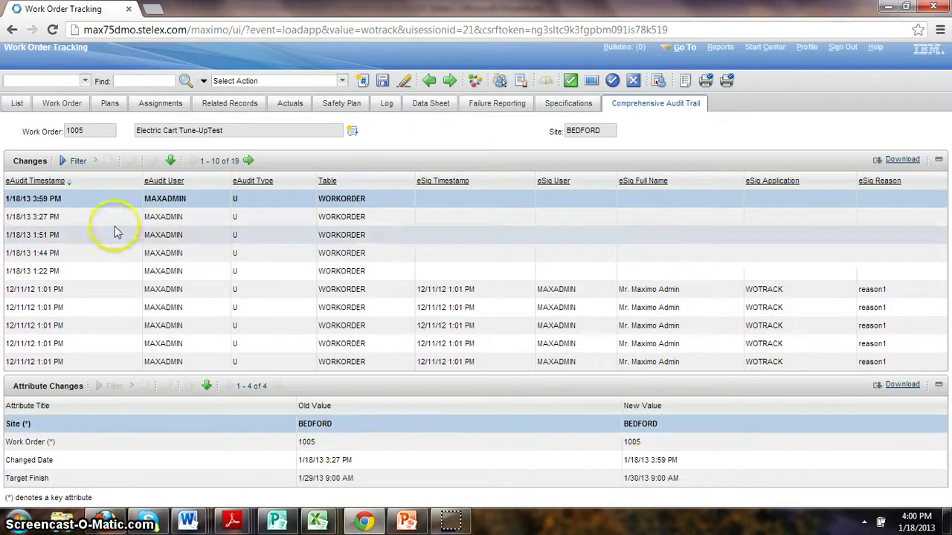
pyautogui.click(64, 109)
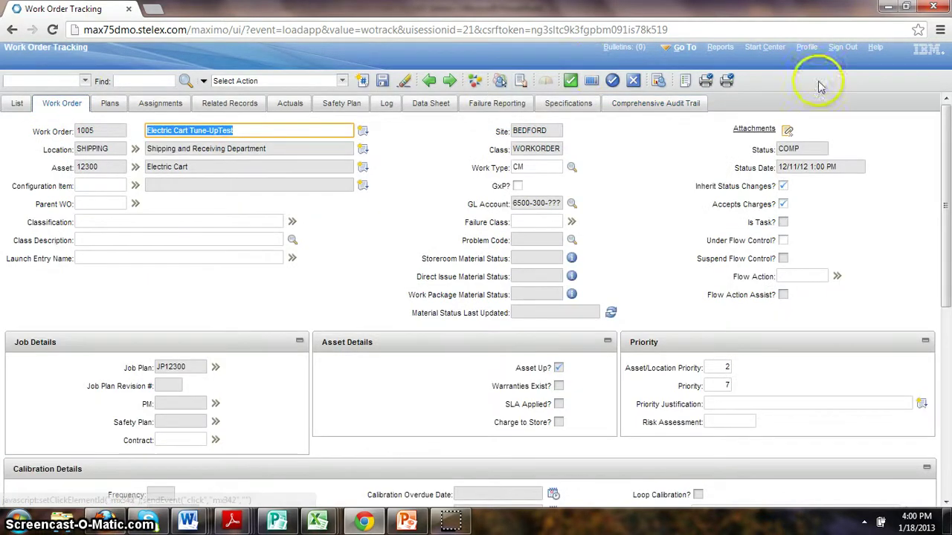
# Step: Change work order 1005's status to Closed with the memo 'CLosed'
pyautogui.click(815, 148)
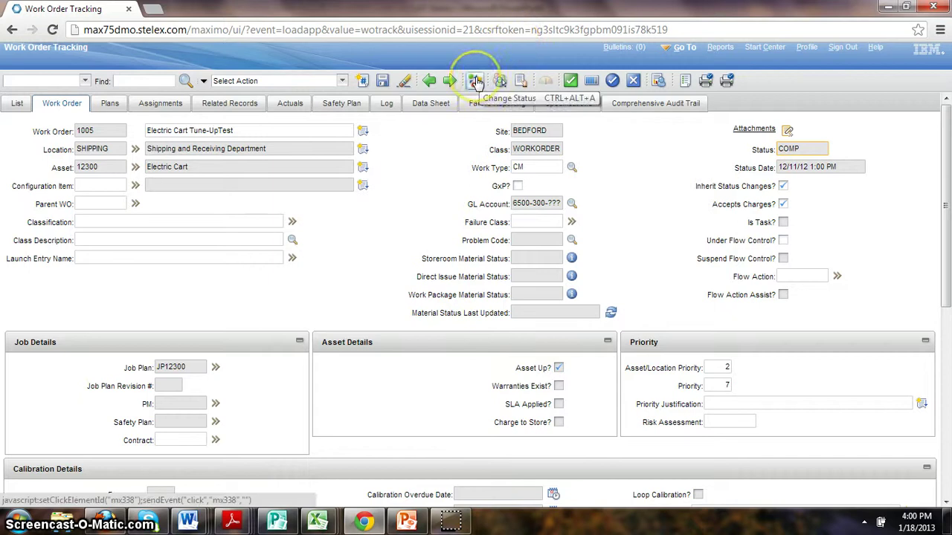
pyautogui.click(476, 81)
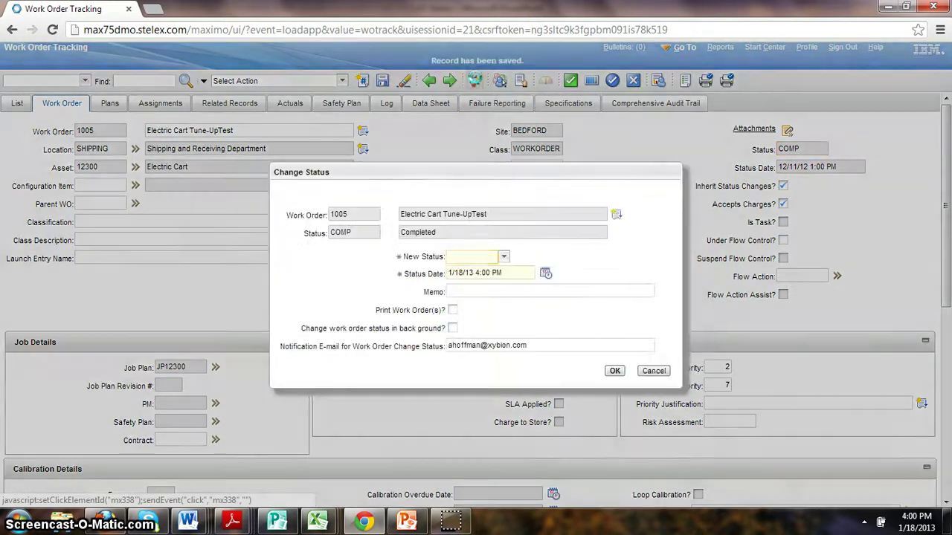
pyautogui.click(447, 269)
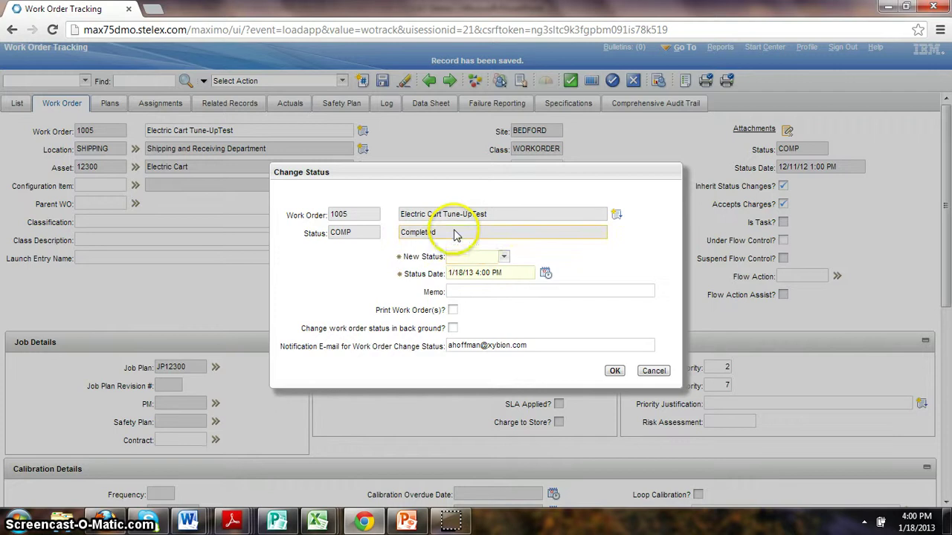
pyautogui.click(503, 256)
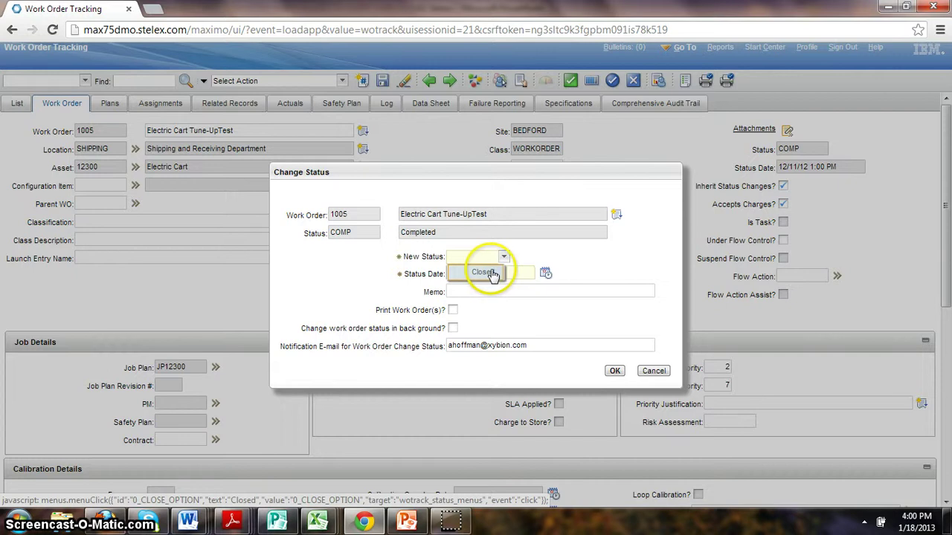
pyautogui.click(364, 237)
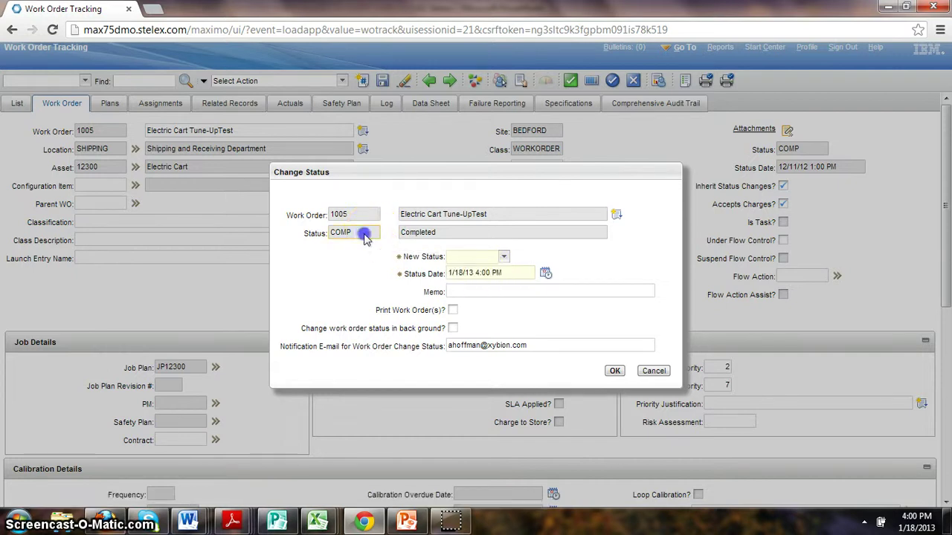
pyautogui.click(504, 258)
pyautogui.click(484, 273)
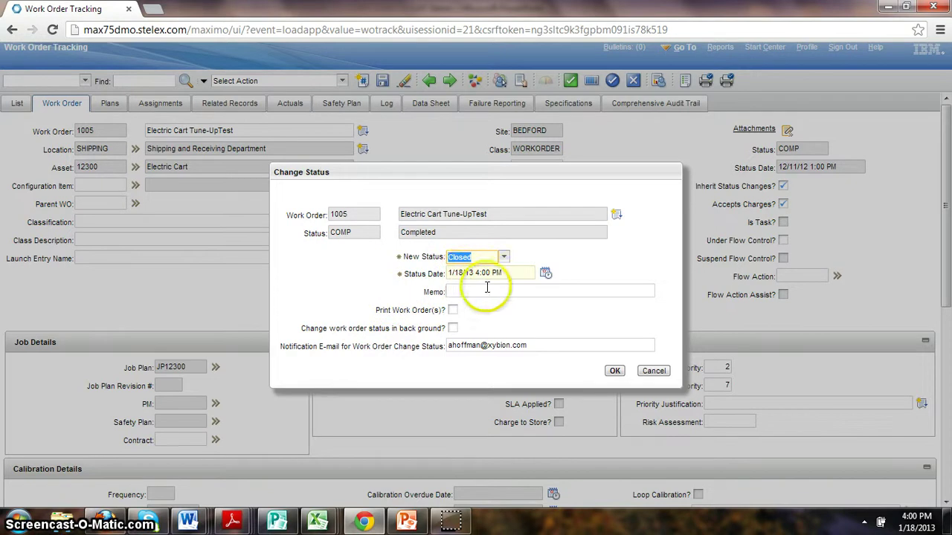
pyautogui.click(474, 292)
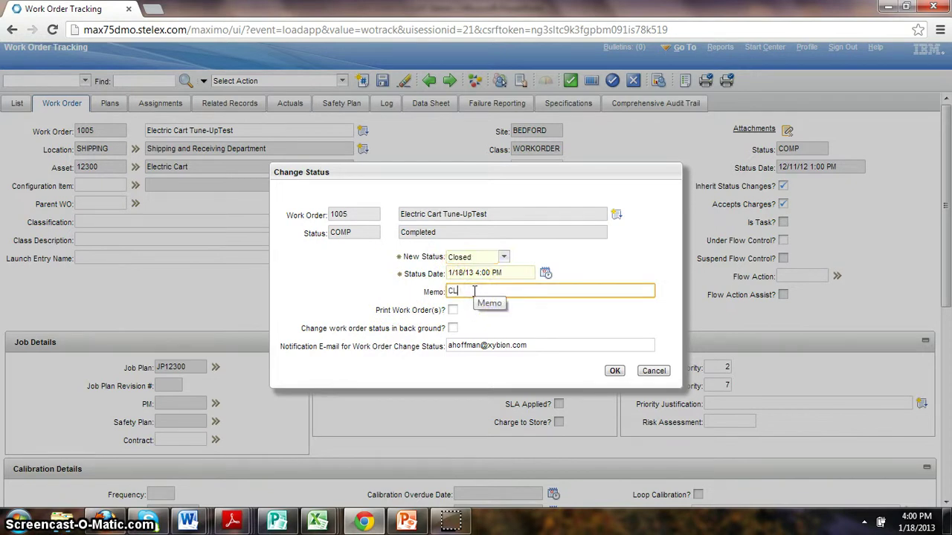
pyautogui.click(614, 370)
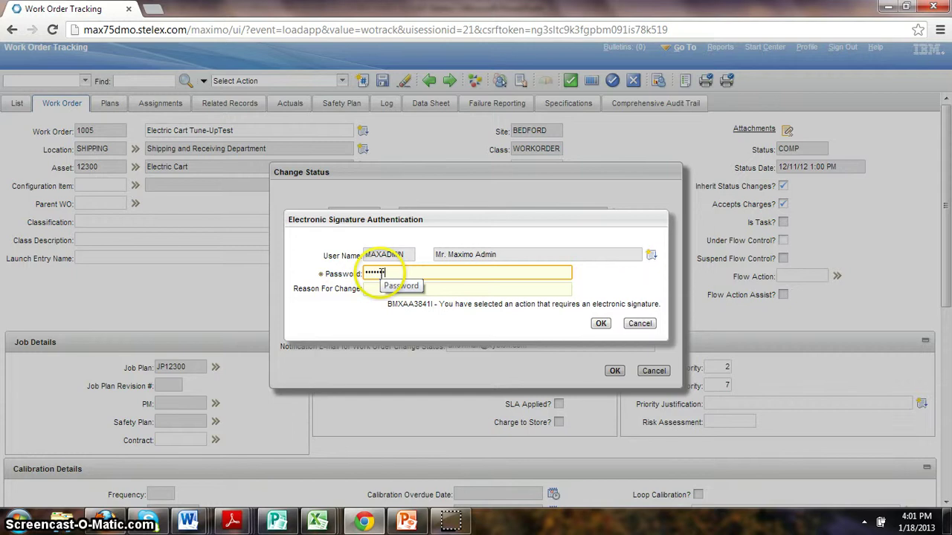
# Step: Complete the electronic signature with reason 'new delivery date for materials' to close the work order
pyautogui.click(601, 323)
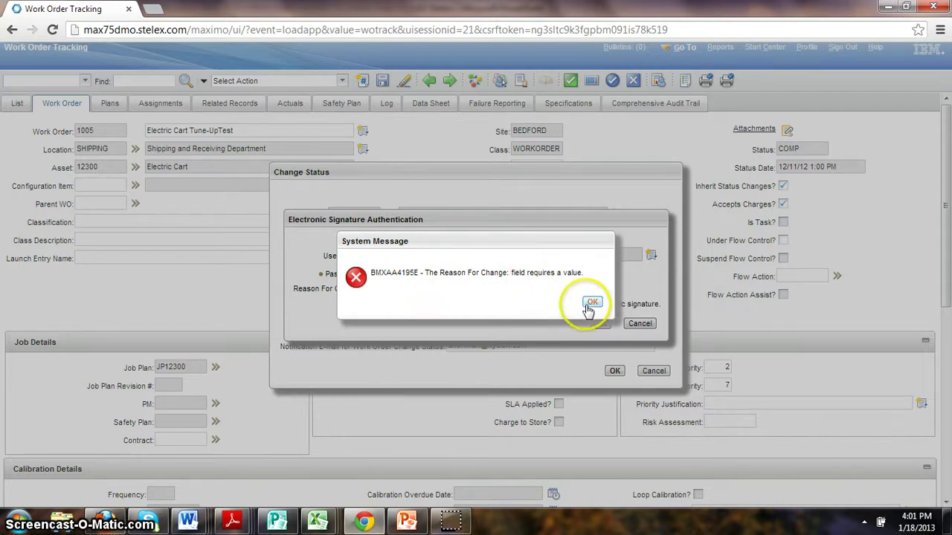
pyautogui.click(592, 302)
pyautogui.click(421, 290)
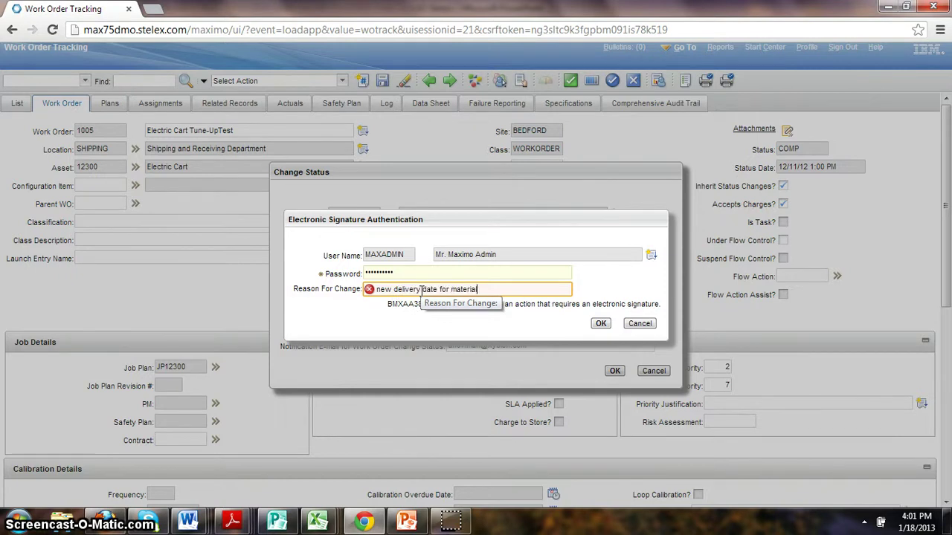
pyautogui.click(601, 325)
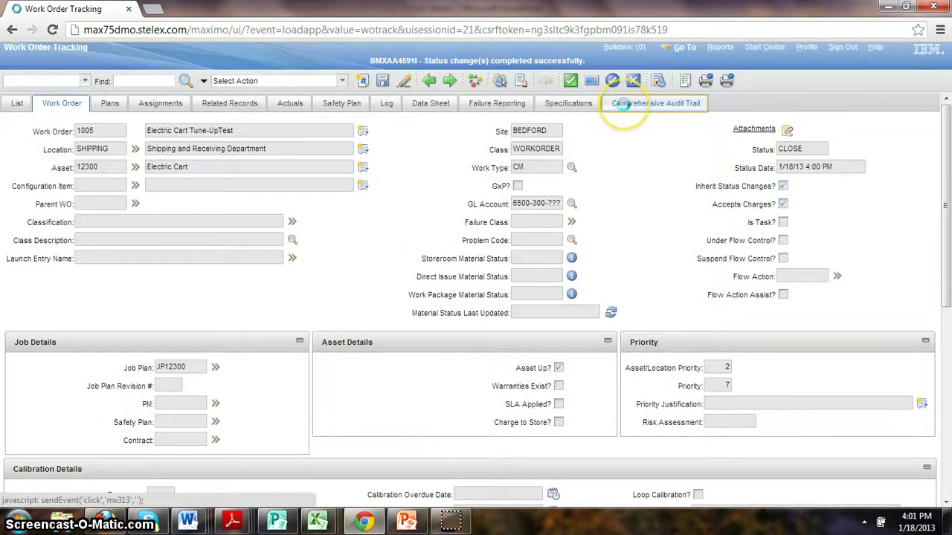
pyautogui.click(623, 104)
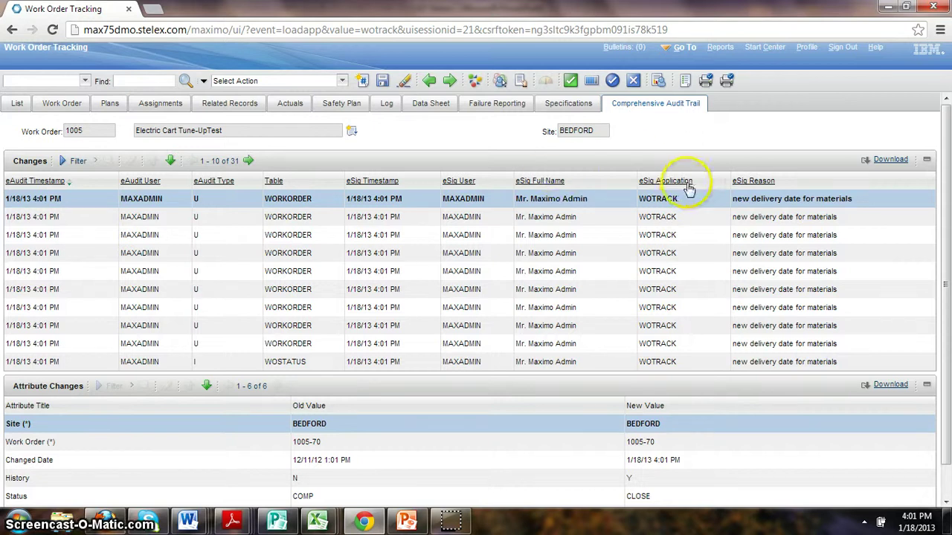
# Step: Inspect the audit entry showing Status COMP to CLOSE and History N to Y
pyautogui.click(739, 212)
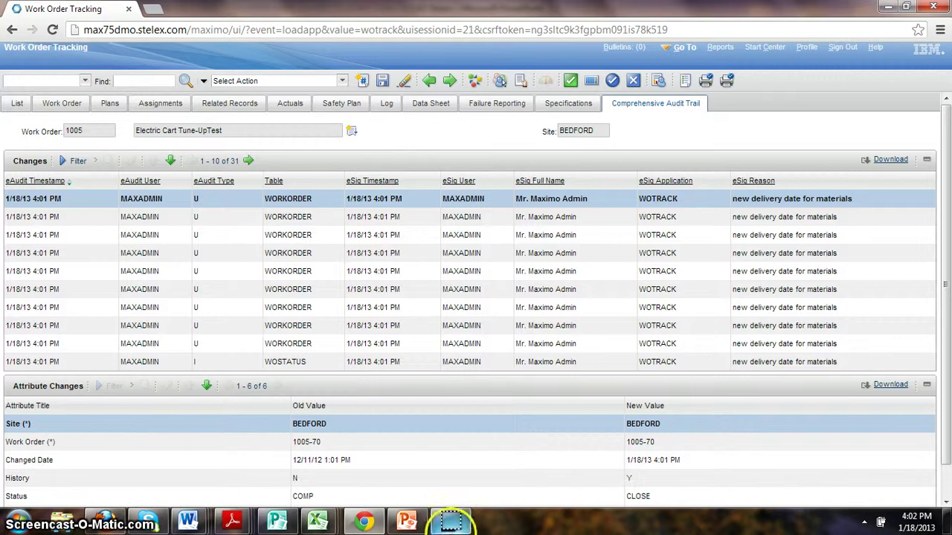
pyautogui.moveTo(453, 528)
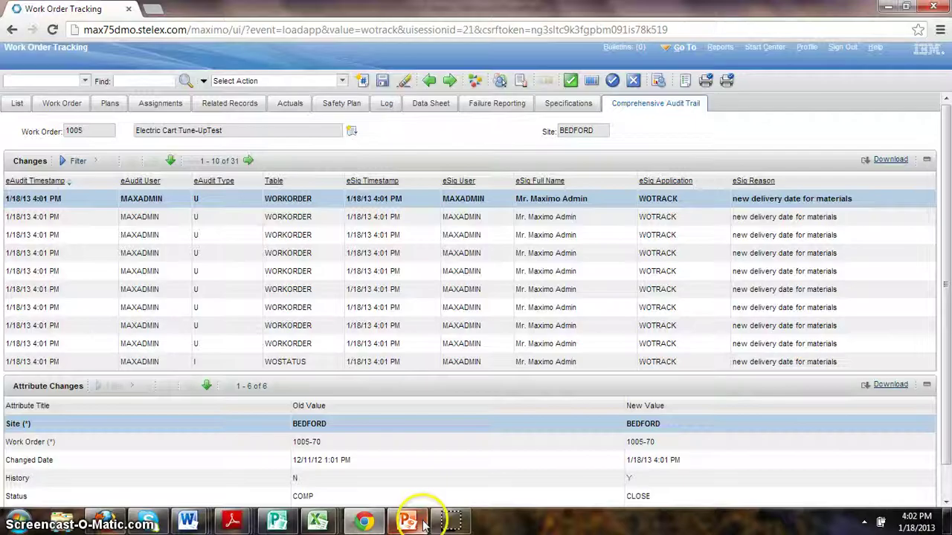
pyautogui.moveTo(424, 526)
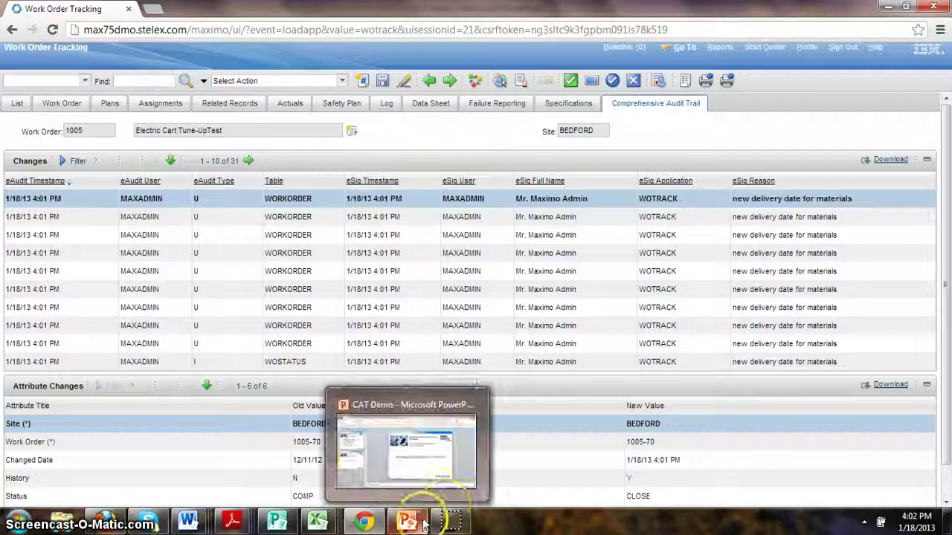